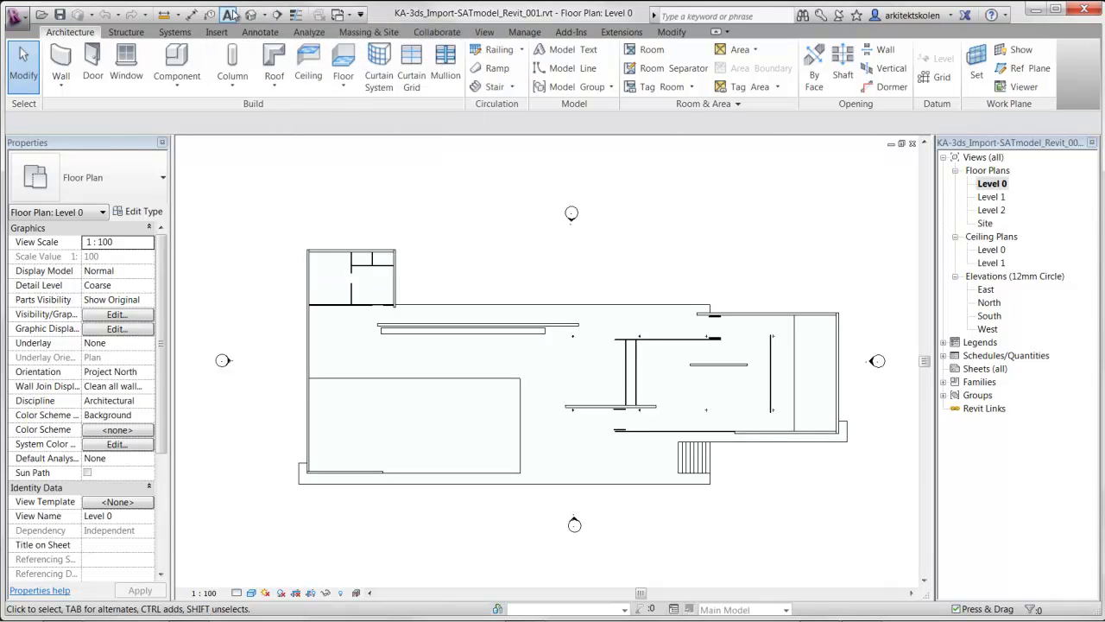
# - Place a north–south Section 1 through the plan and extend its view depth past the east edge
pyautogui.click(277, 18)
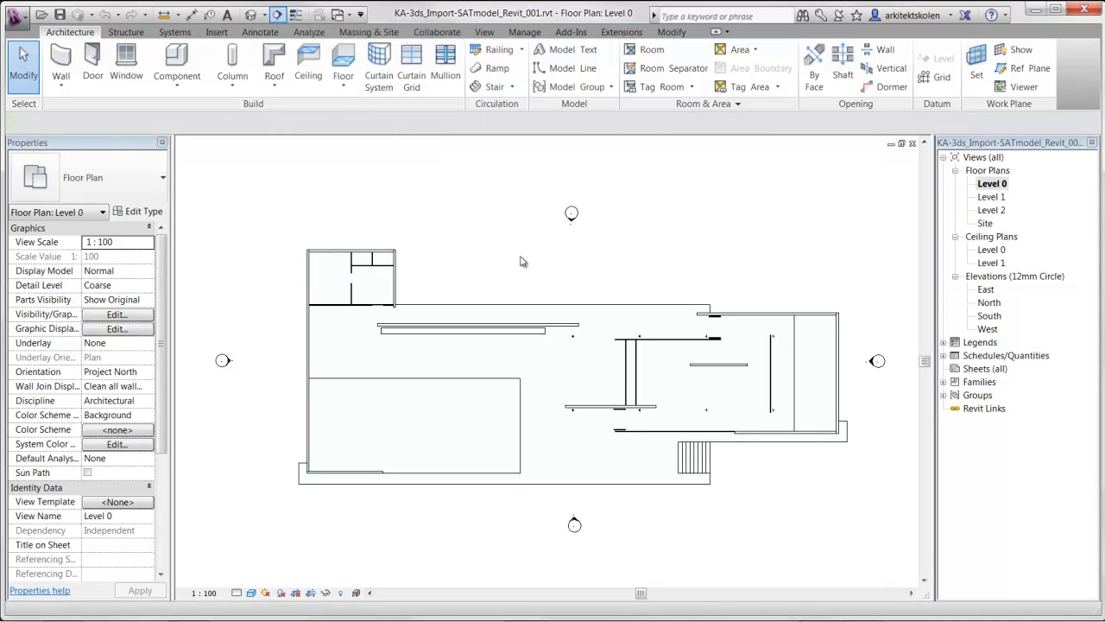
pyautogui.click(568, 259)
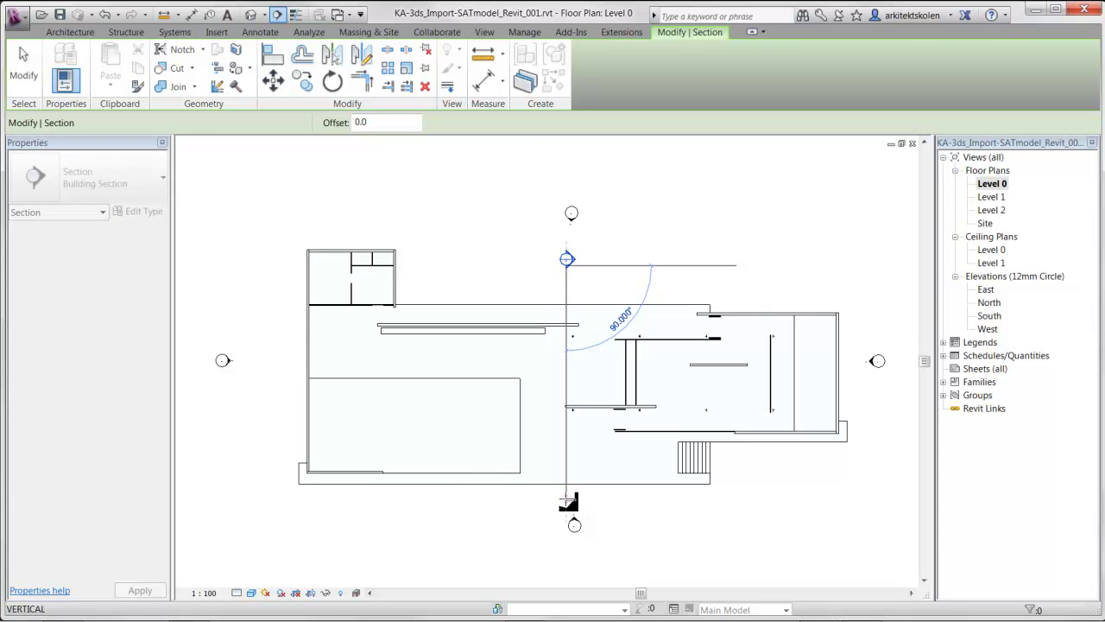
pyautogui.click(568, 499)
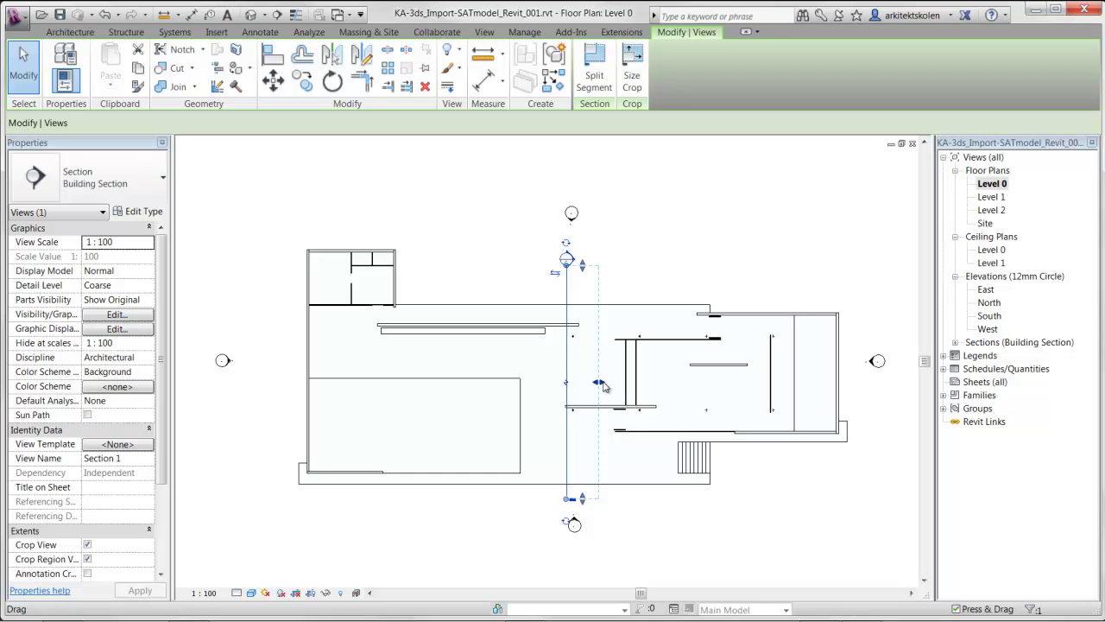
pyautogui.moveTo(602, 385); pyautogui.dragTo(865, 378)
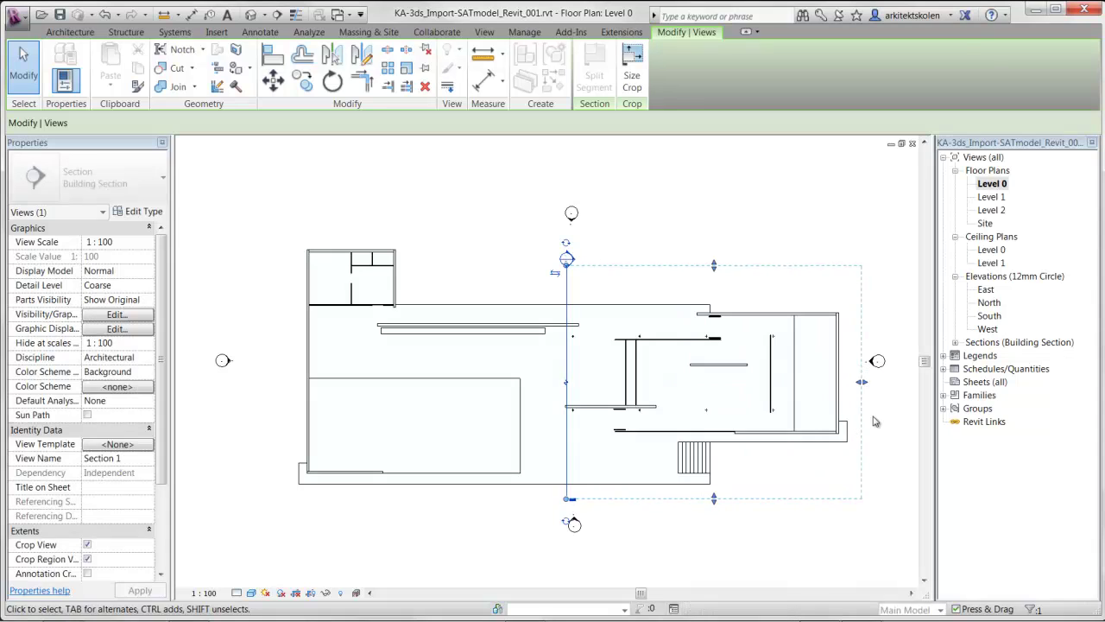
# - Place an east–west Section 2 across the plan, from east to west
pyautogui.press('Escape')
pyautogui.click(483, 35)
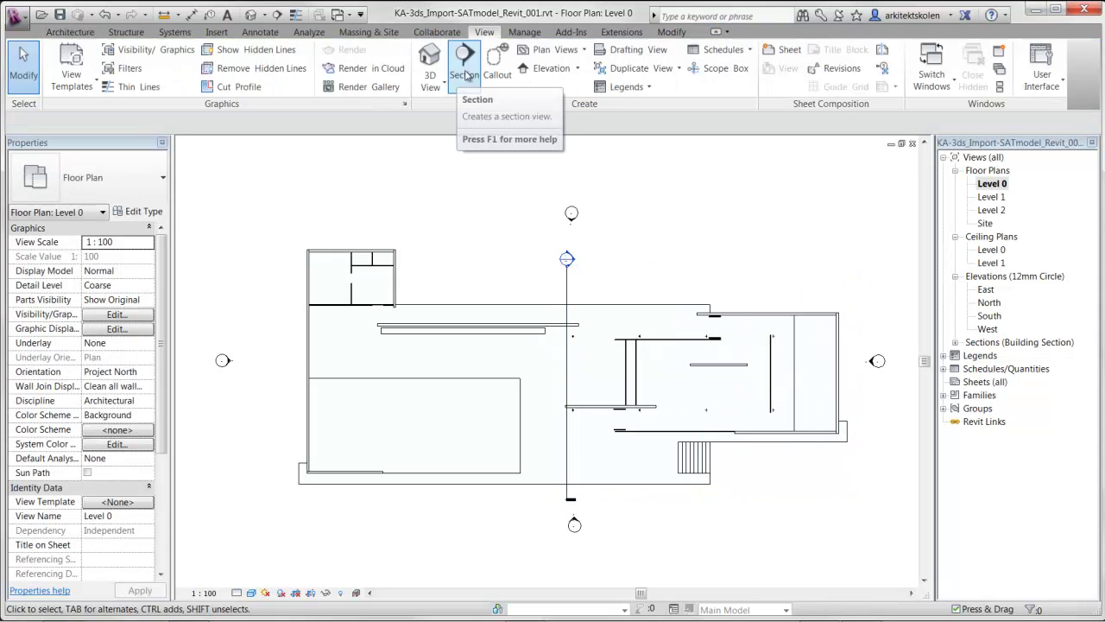
pyautogui.click(469, 67)
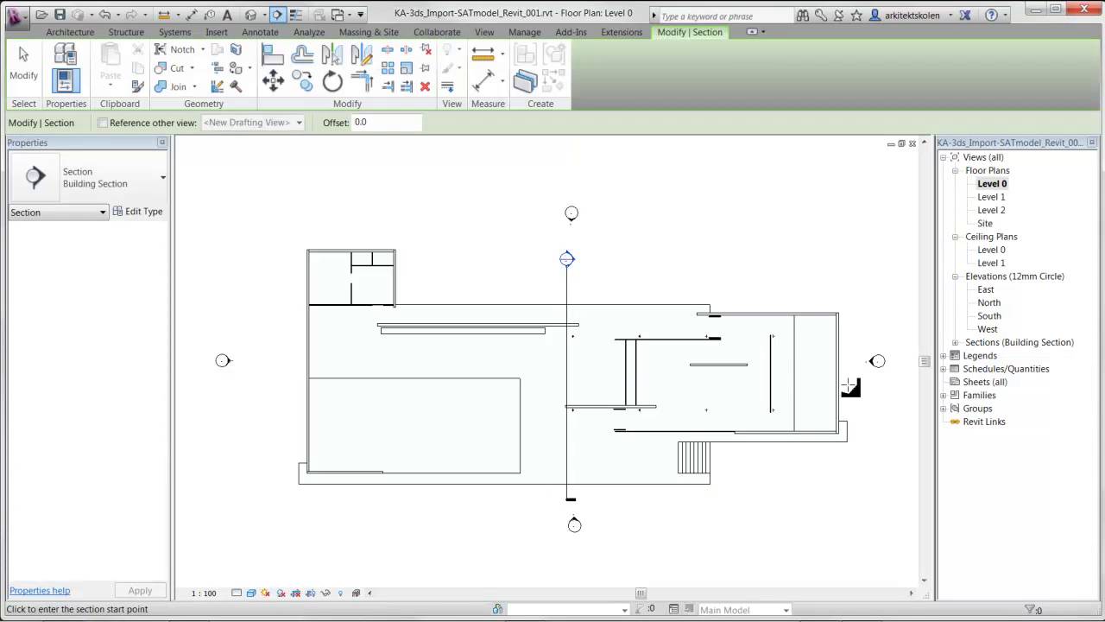
pyautogui.click(854, 384)
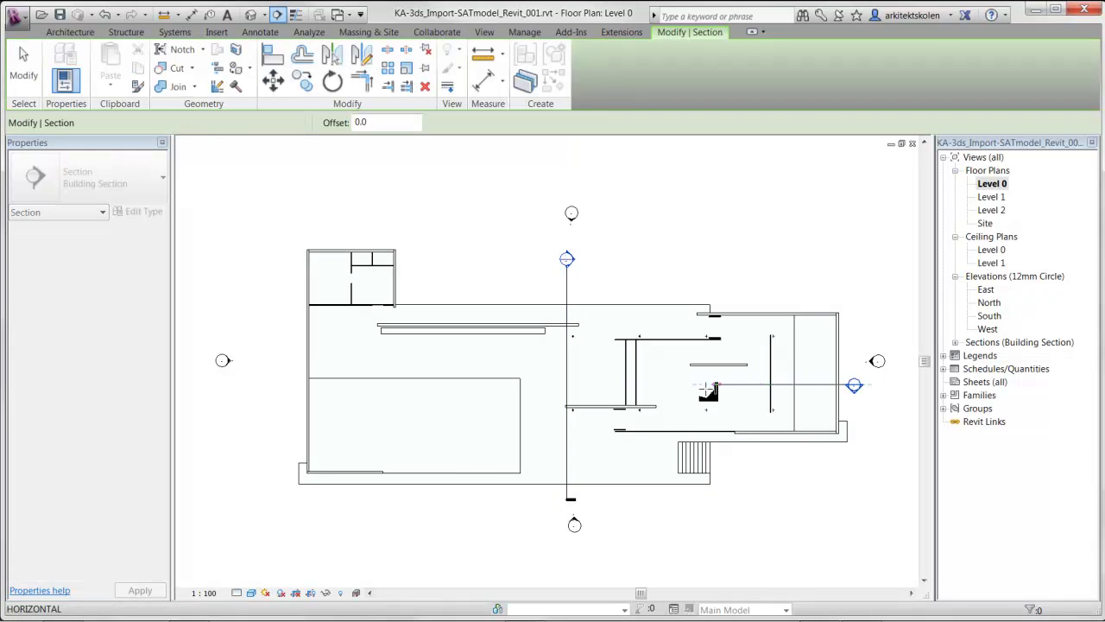
pyautogui.click(277, 385)
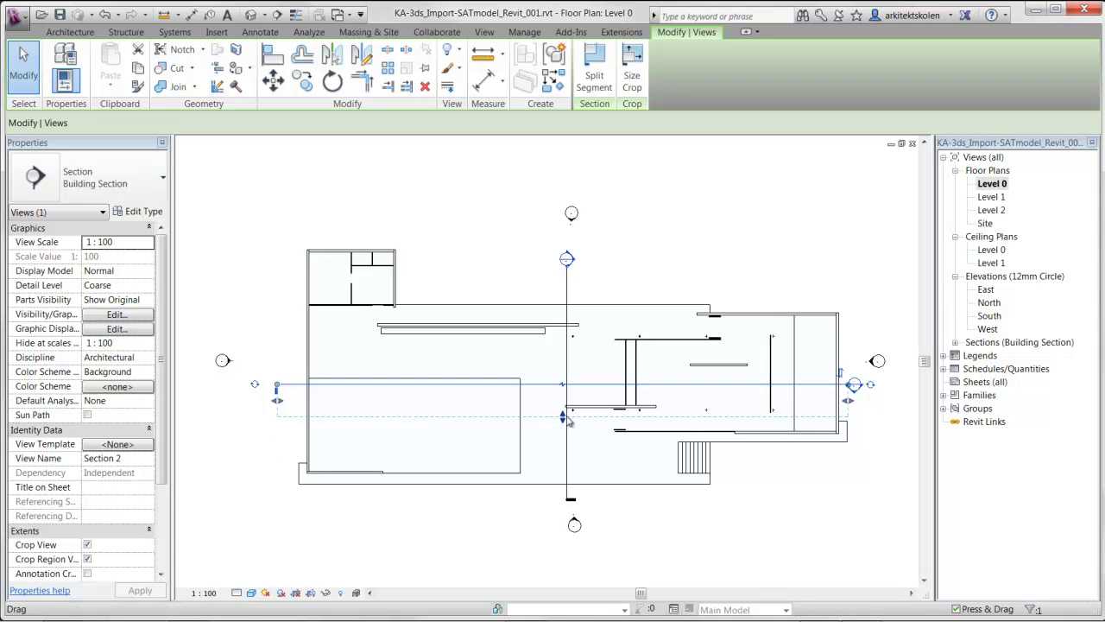
# - Deepen Section 2's view range southward and flip it to look north
pyautogui.moveTo(562, 416); pyautogui.dragTo(563, 518)
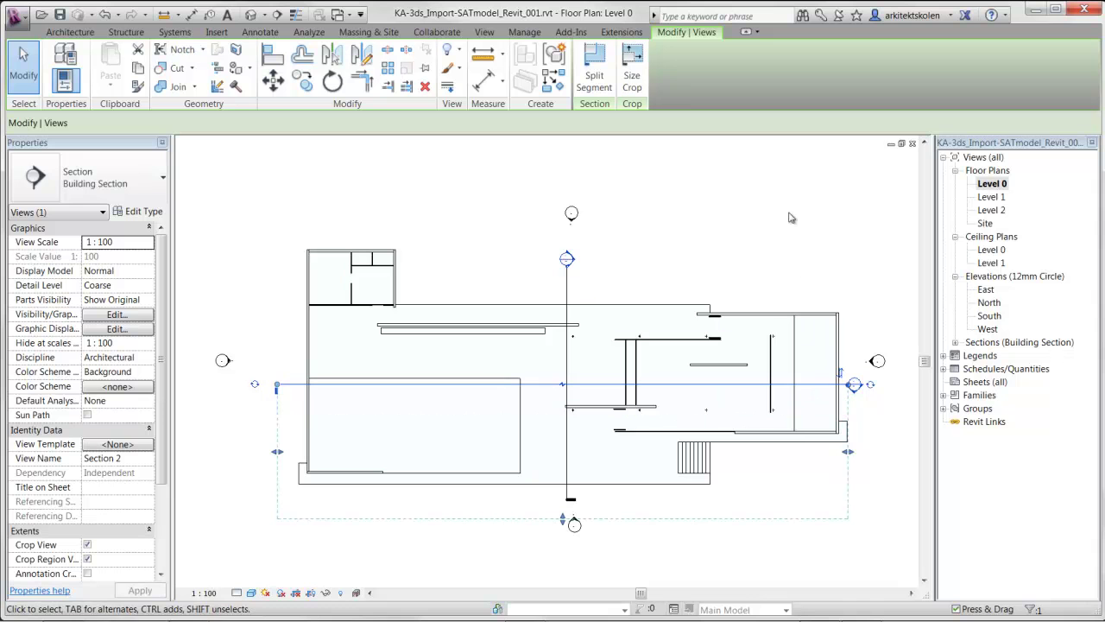
pyautogui.click(840, 373)
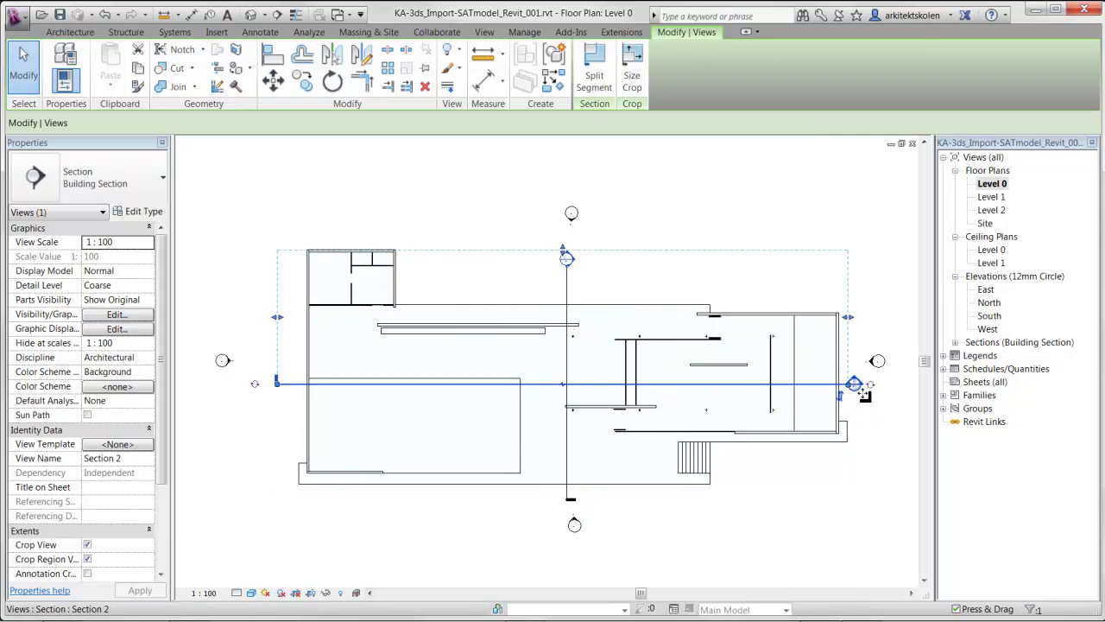
pyautogui.press('Escape')
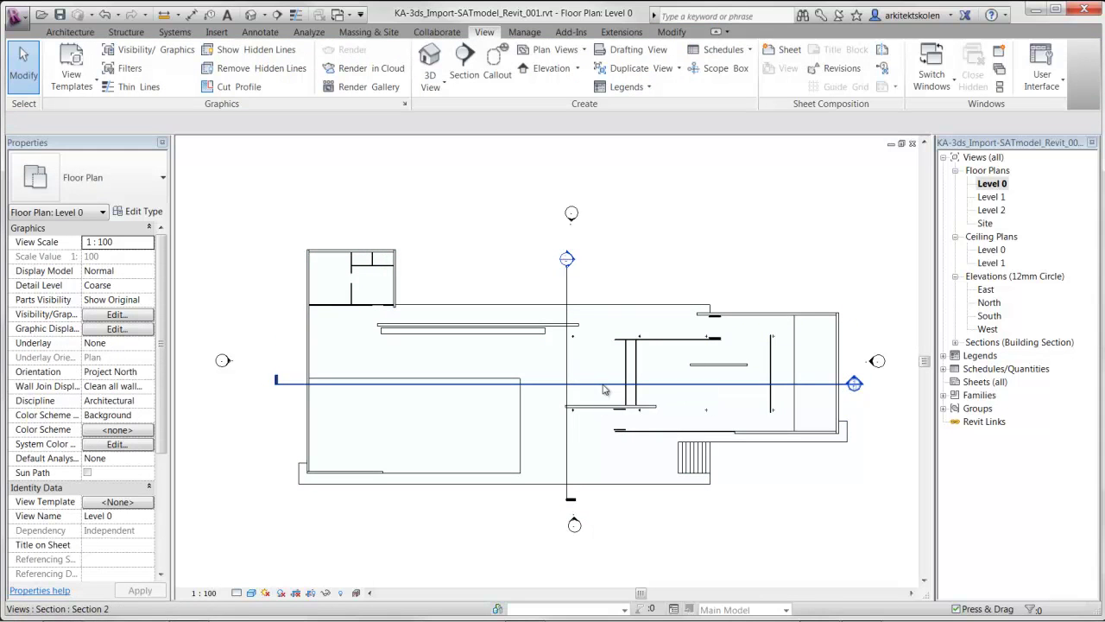
pyautogui.click(609, 390)
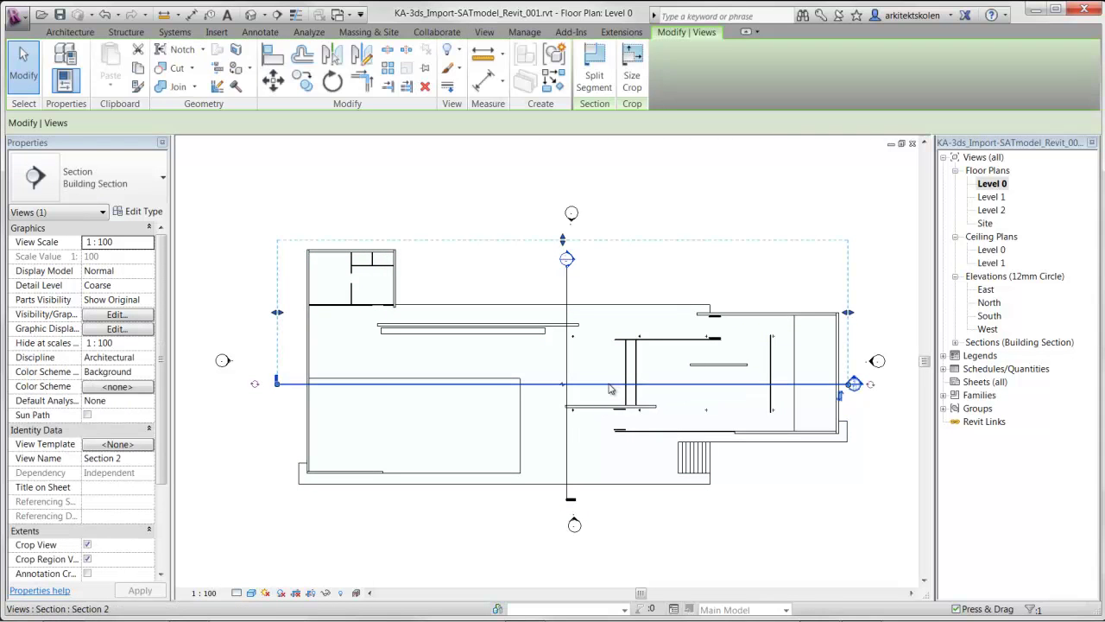
# - Expand Sections (Building Section) in the Project Browser and open the Section 2 view
pyautogui.rightClick(610, 388)
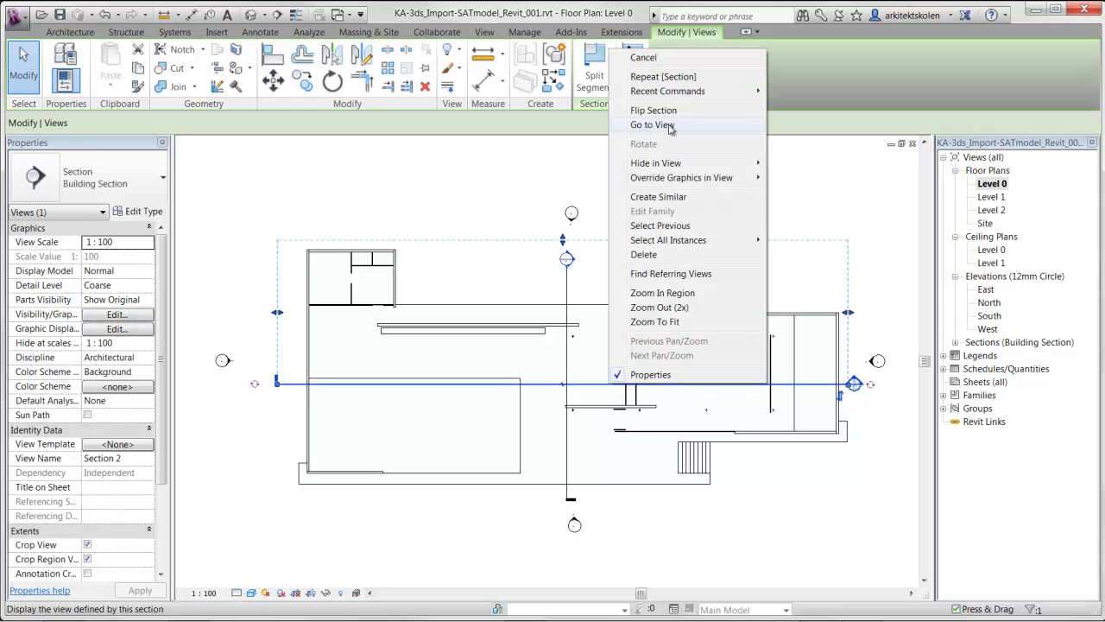
pyautogui.press('Escape')
pyautogui.press('Escape')
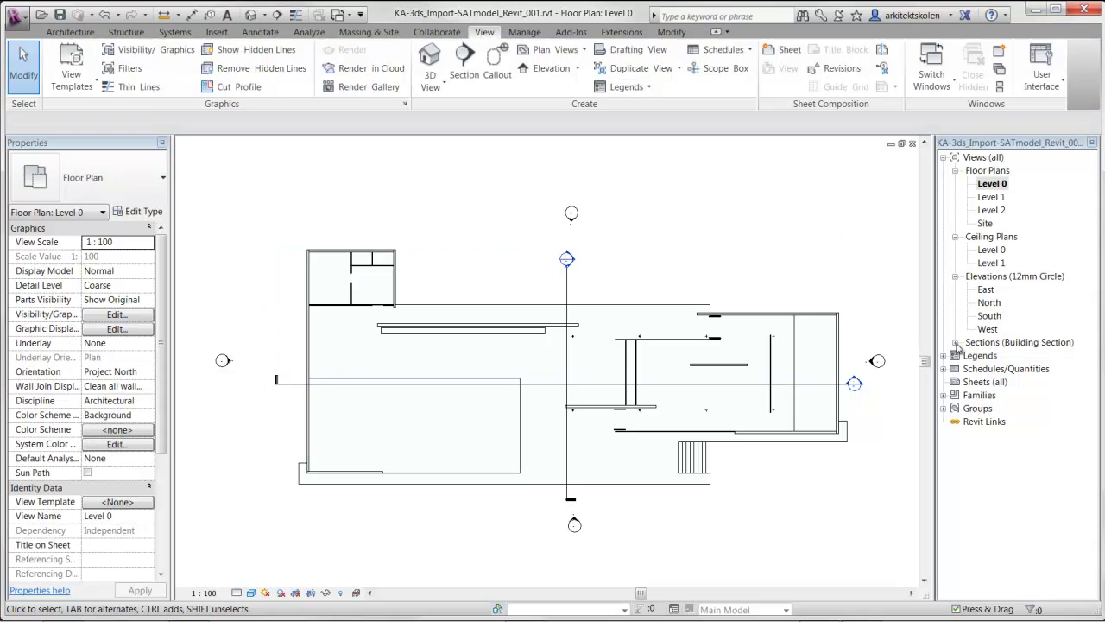
pyautogui.click(955, 342)
pyautogui.click(995, 355)
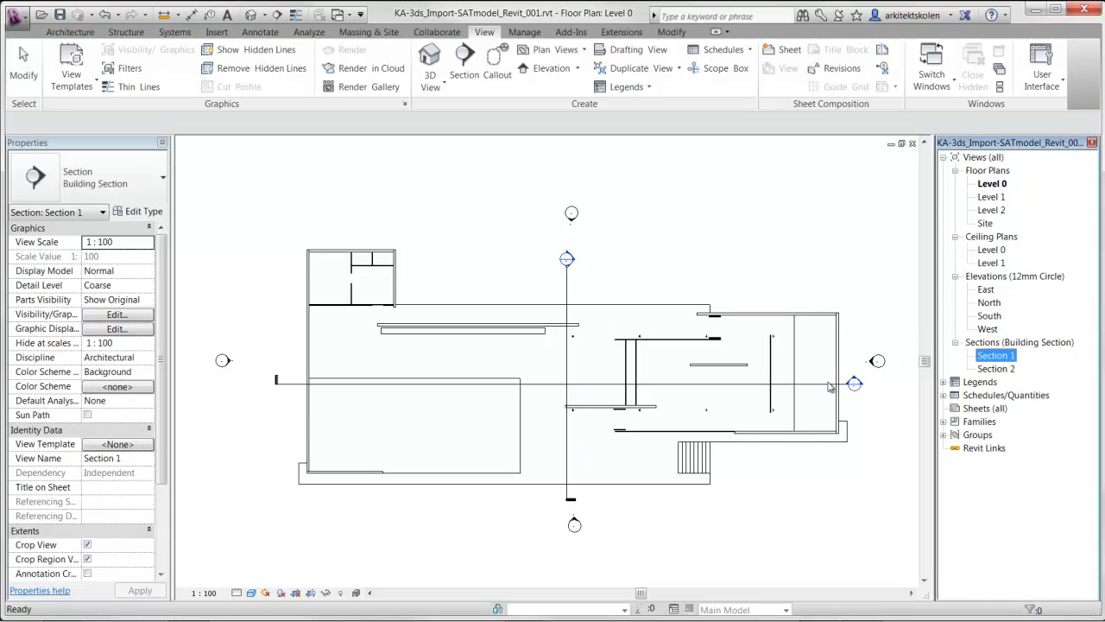
pyautogui.doubleClick(996, 367)
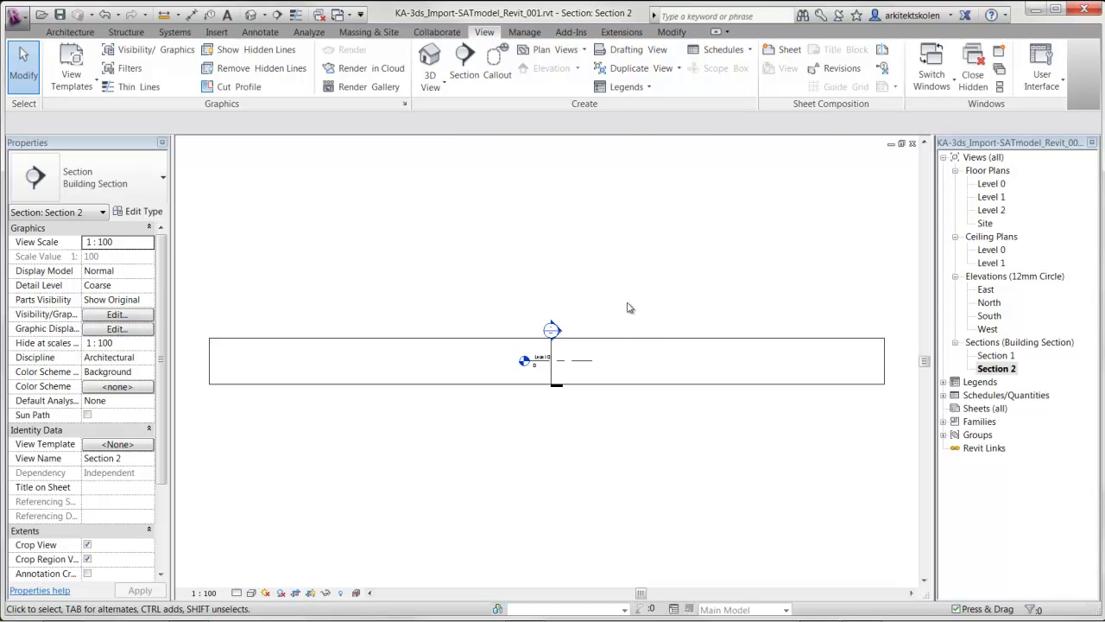
# - Turn on the Mass category in Section 2's Visibility/Graphics settings via VG
pyautogui.press('v')
pyautogui.press('g')
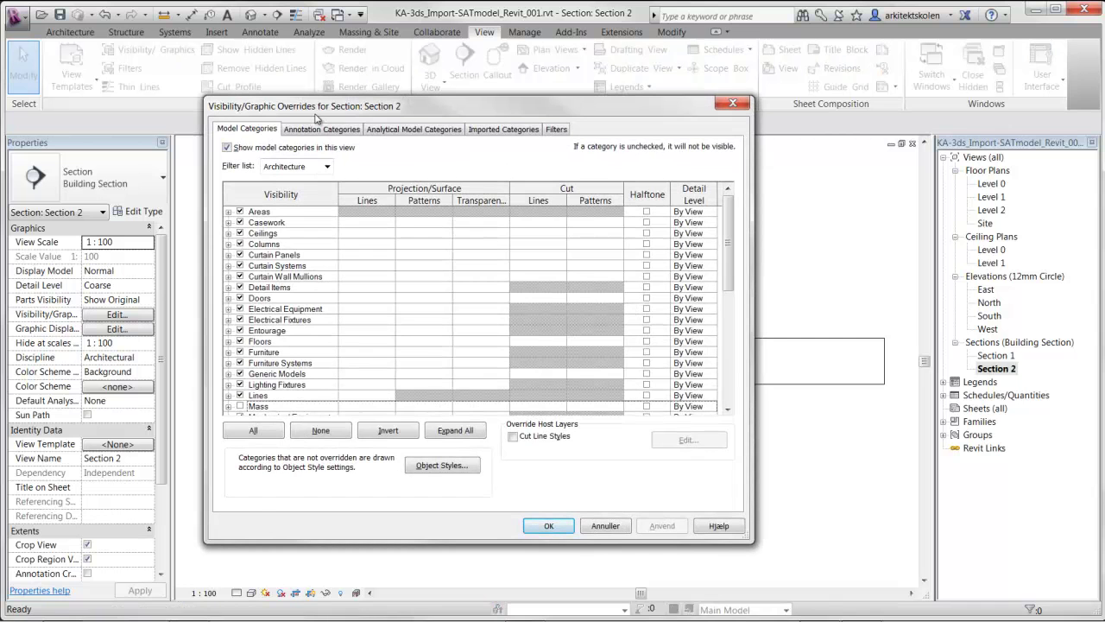
pyautogui.click(240, 406)
pyautogui.click(548, 525)
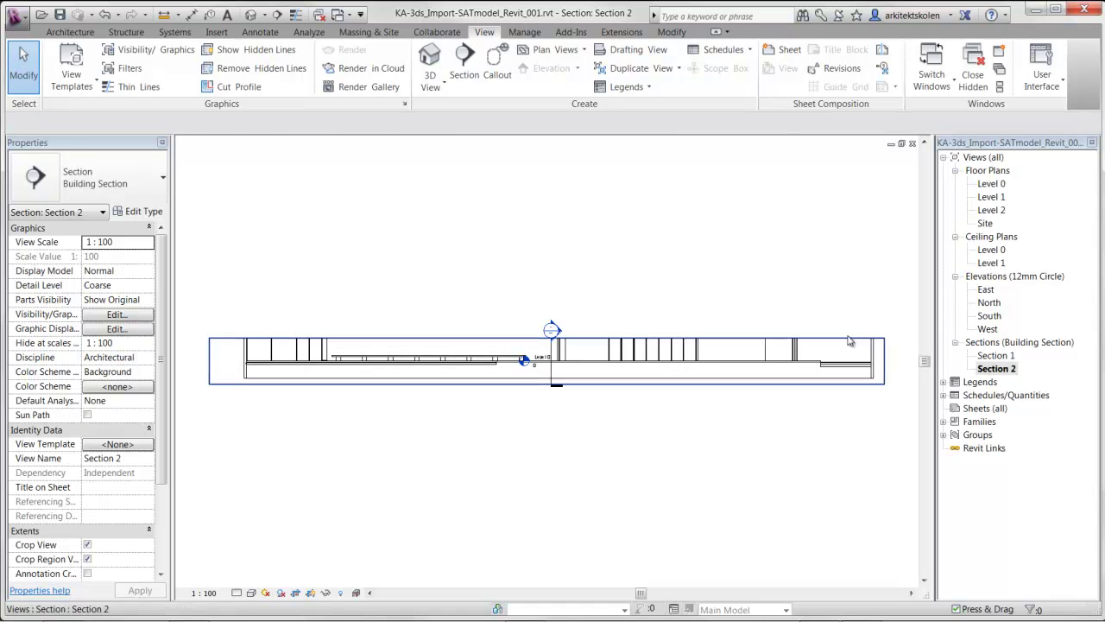
# - Raise the crop region's top to show all levels, then switch off Crop Region Visible and Crop View
pyautogui.click(227, 343)
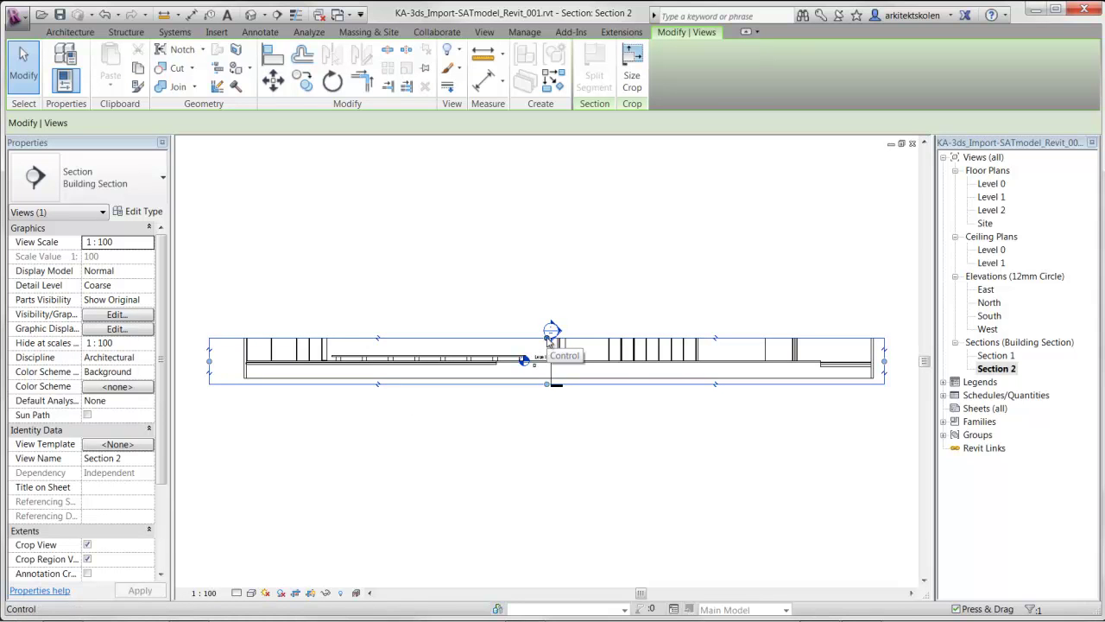
pyautogui.moveTo(548, 341); pyautogui.dragTo(553, 214)
pyautogui.click(607, 442)
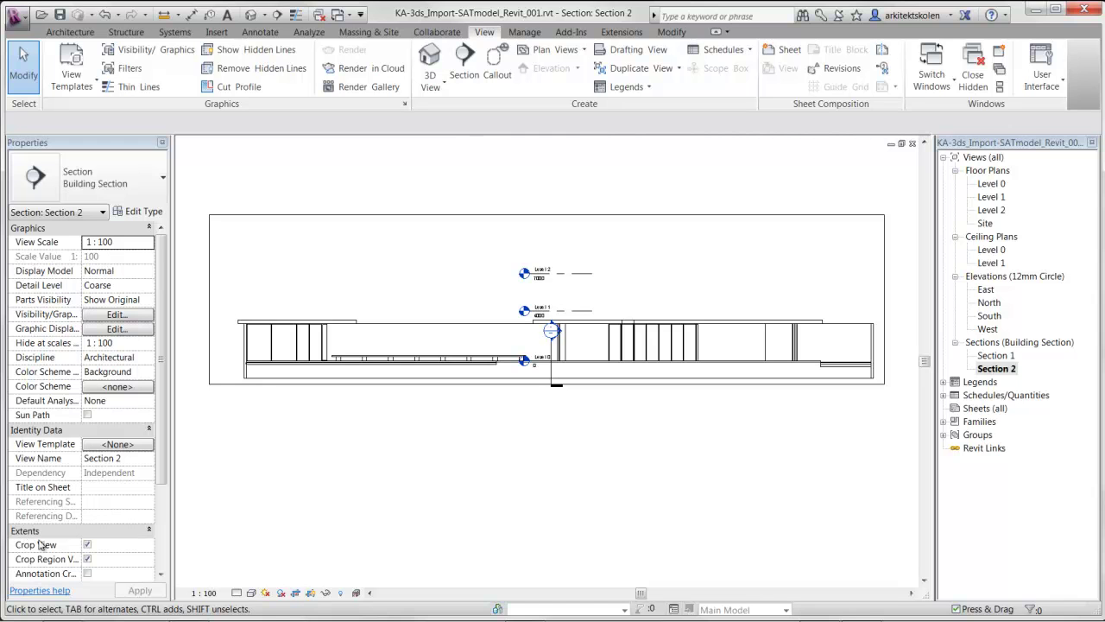
pyautogui.click(88, 559)
pyautogui.click(87, 546)
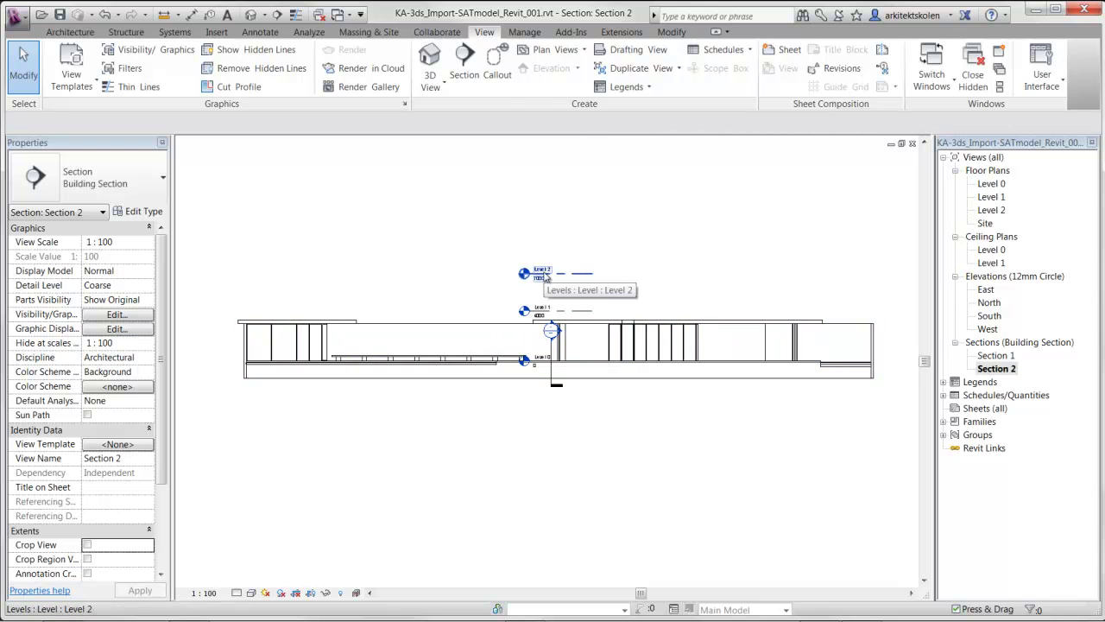
# - Hide the Levels category in Section 2 using a level marker
pyautogui.click(545, 274)
pyautogui.click(567, 249)
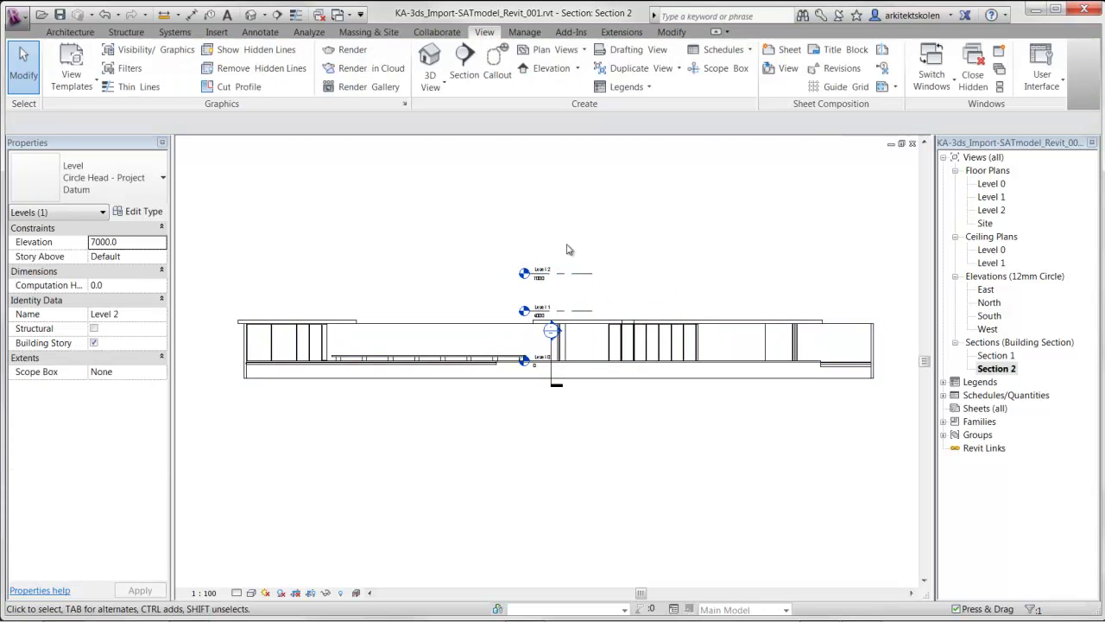
pyautogui.click(569, 279)
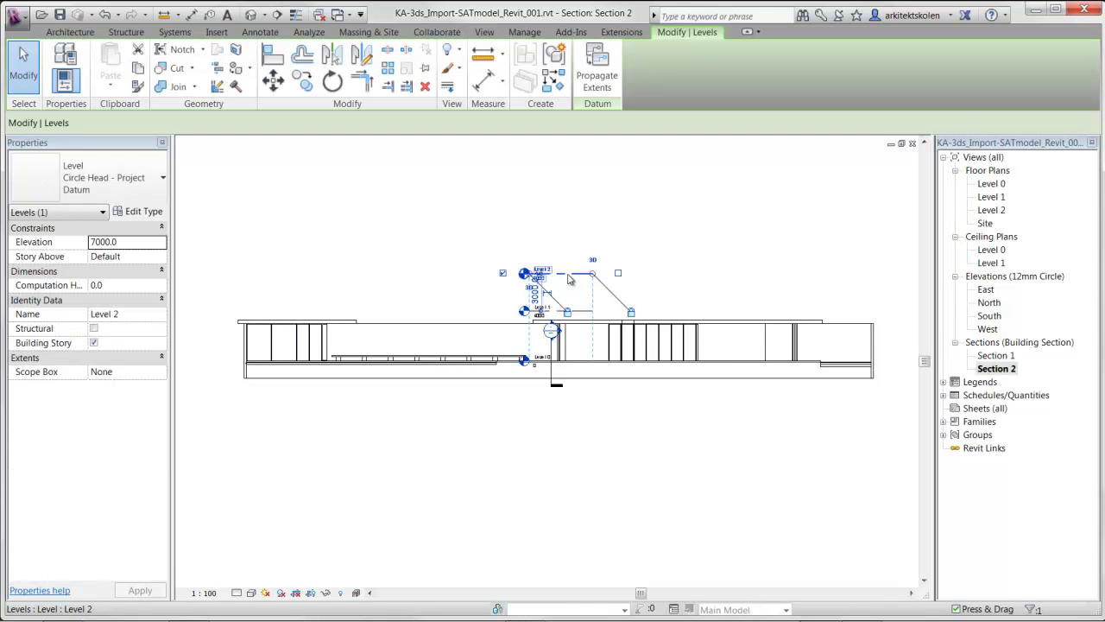
pyautogui.rightClick(569, 279)
pyautogui.moveTo(656, 400)
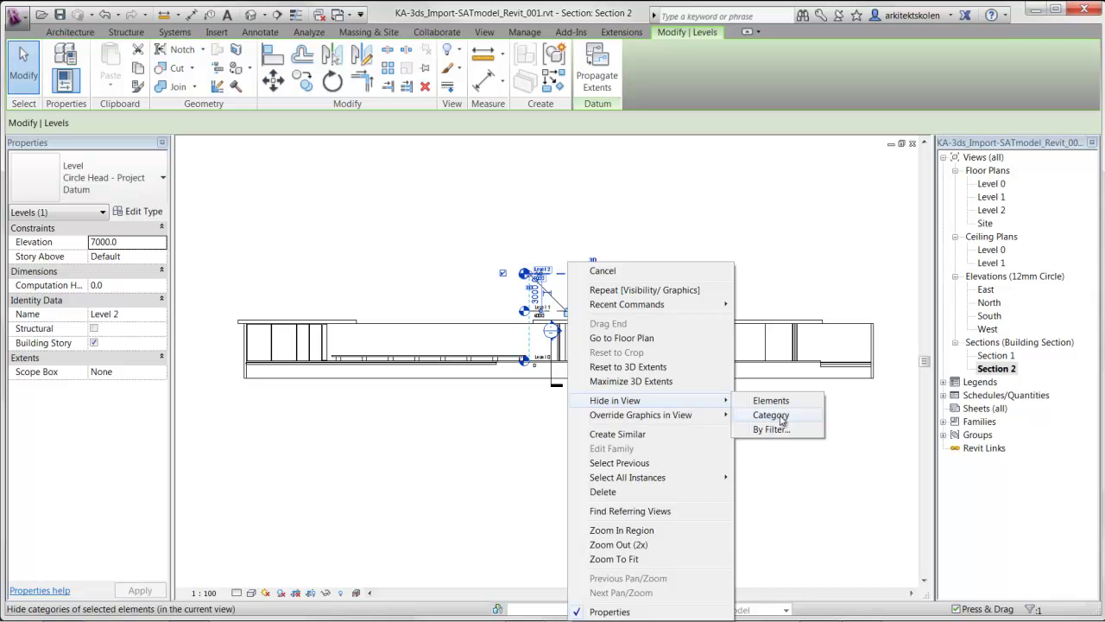
pyautogui.click(781, 420)
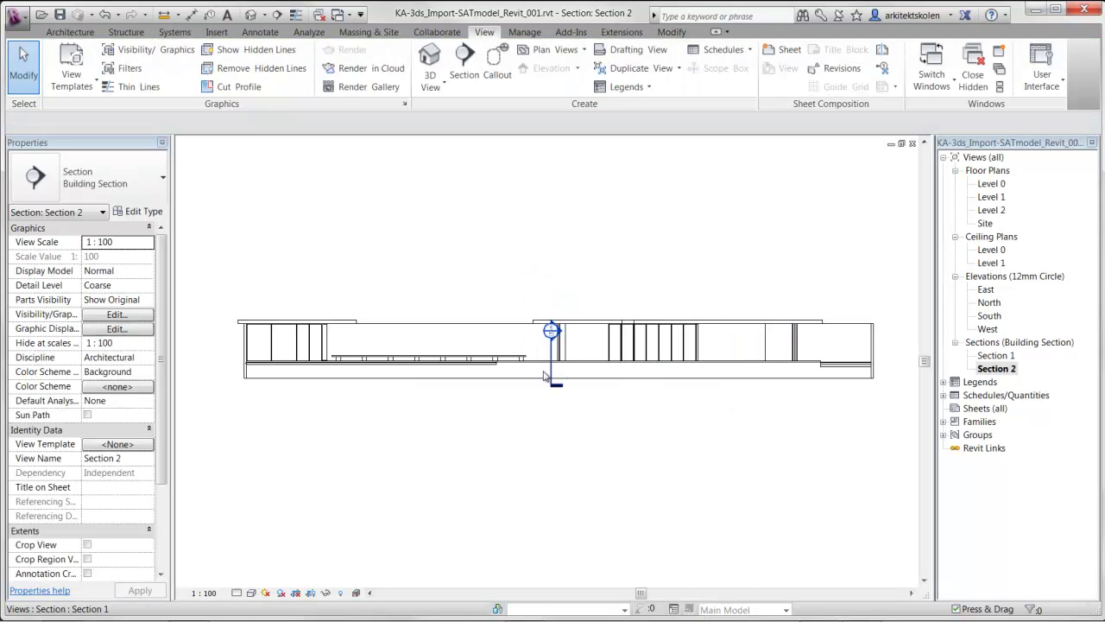
# - Hide the Sections category in this view using the section marker
pyautogui.click(552, 374)
pyautogui.rightClick(551, 375)
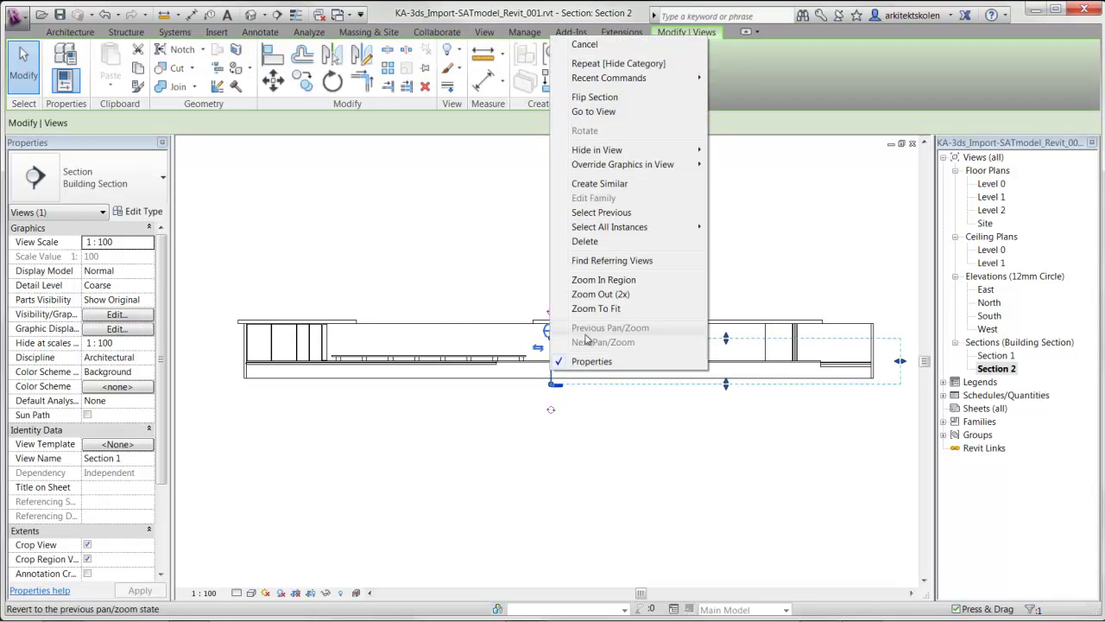
pyautogui.moveTo(682, 150)
pyautogui.click(755, 167)
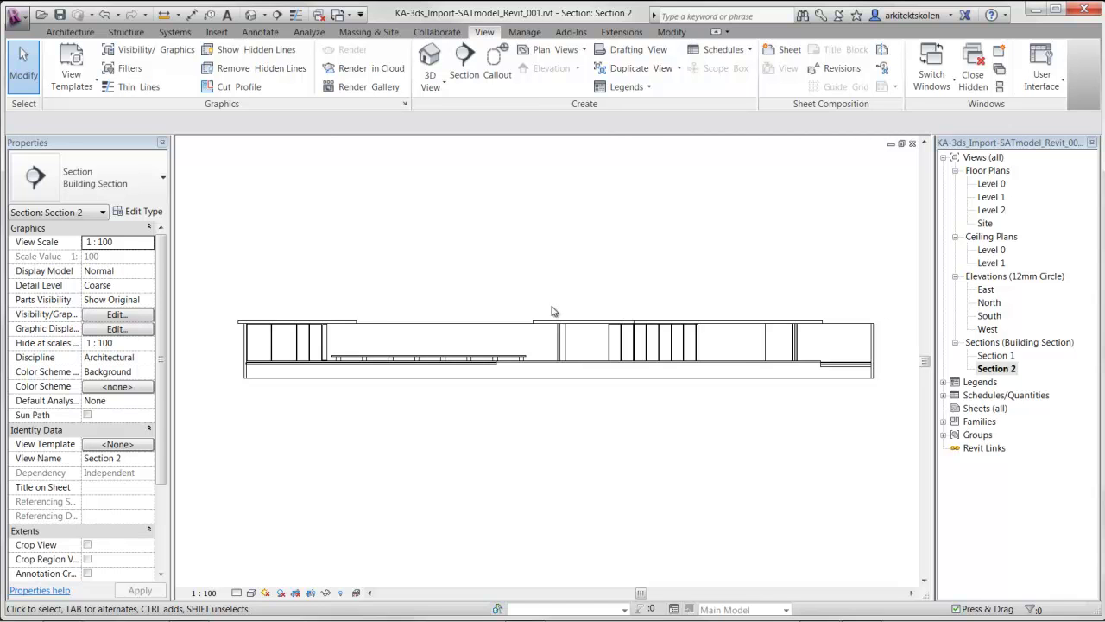
# - Back on the Level 0 plan, rotate the pavilion mass to a skewed angle with RO
pyautogui.hotkey('ctrl', 'Tab')
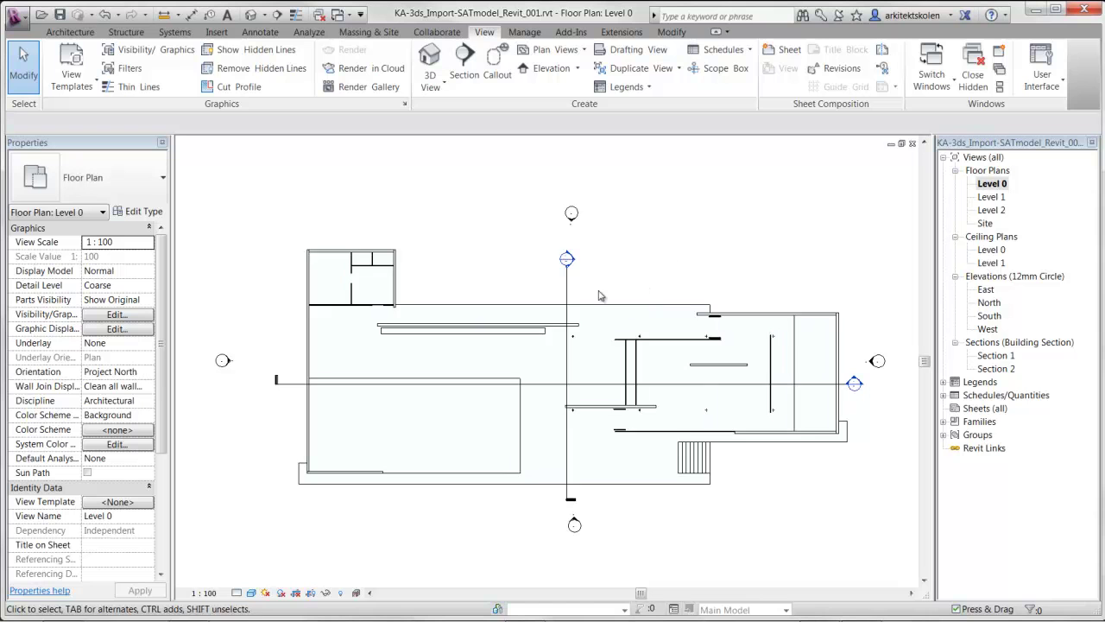
pyautogui.click(626, 309)
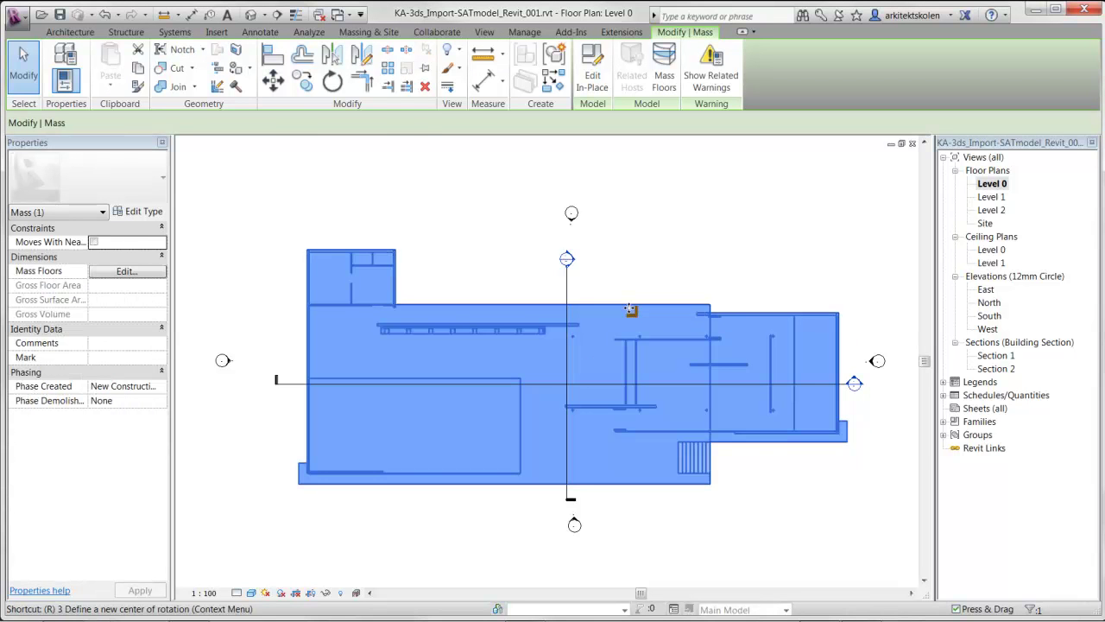
pyautogui.press('r')
pyautogui.press('o')
pyautogui.click(799, 252)
pyautogui.press('Escape')
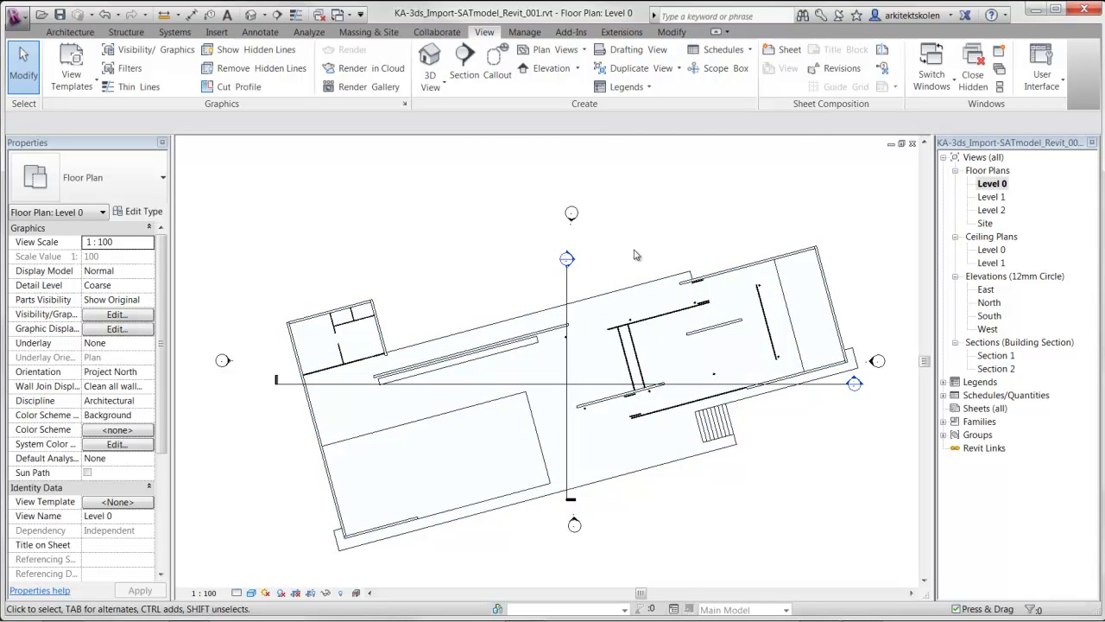
pyautogui.click(464, 61)
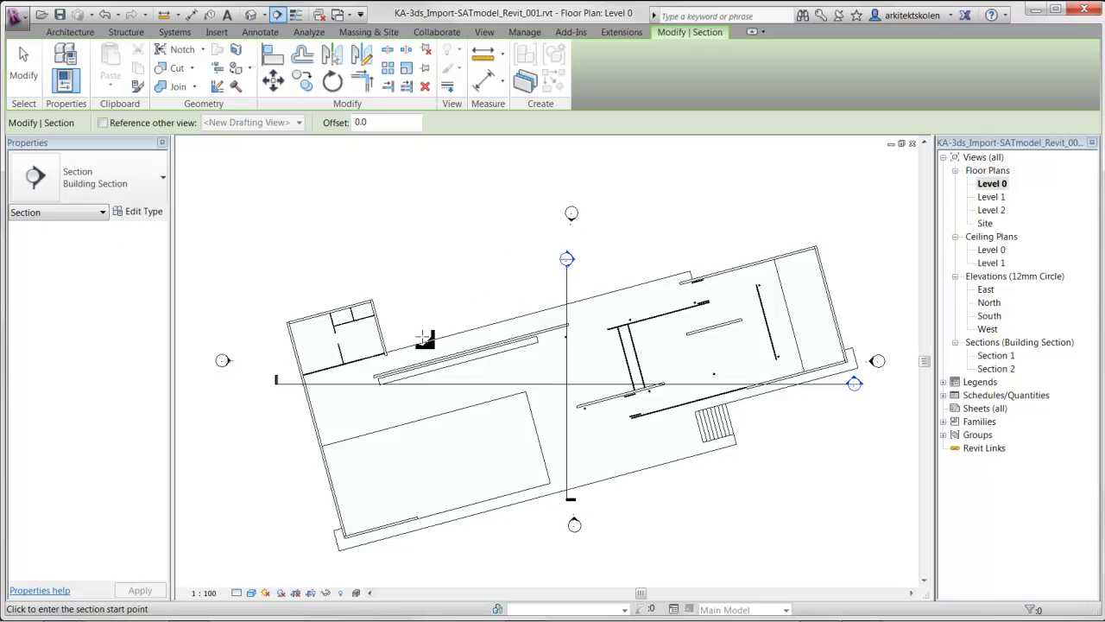
# - Add a reference plane along the rotated mass's upper long edge
pyautogui.press('Escape')
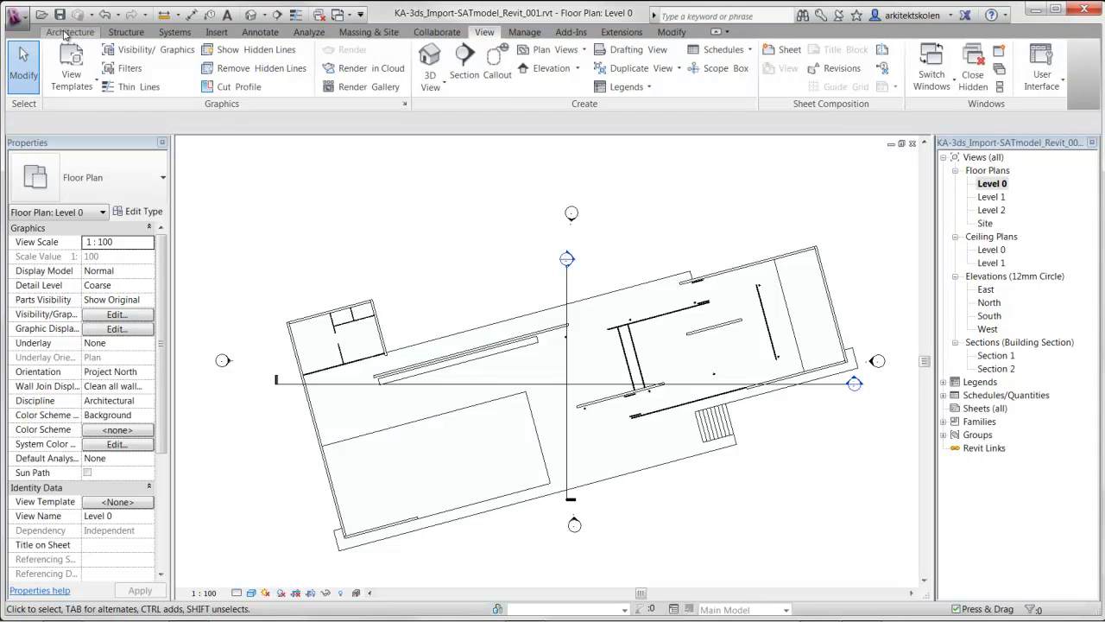
pyautogui.click(65, 32)
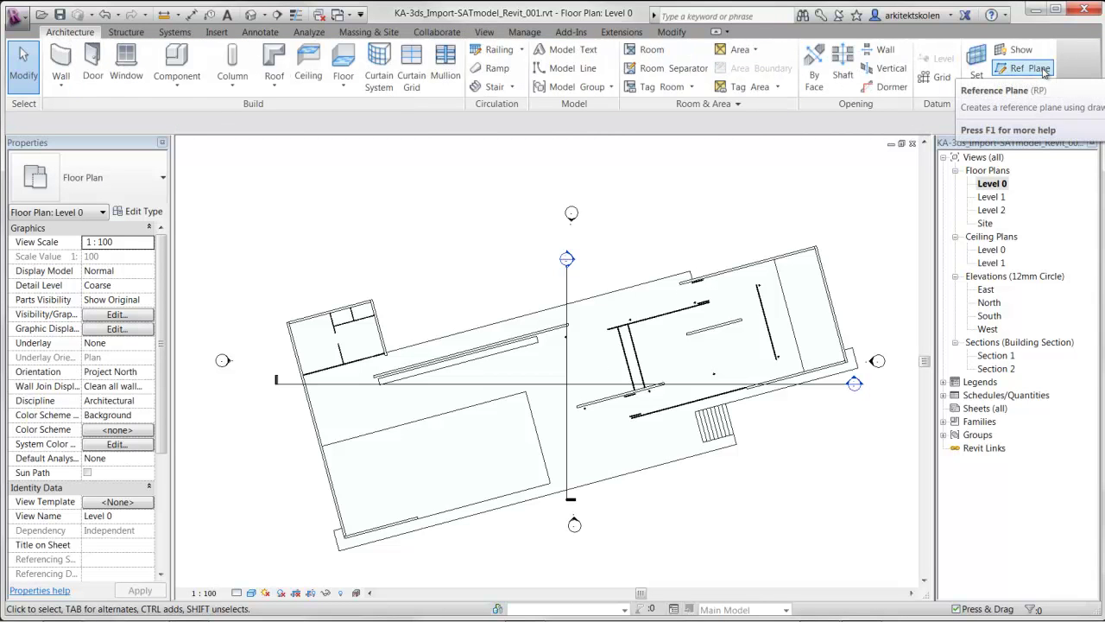
pyautogui.click(1043, 73)
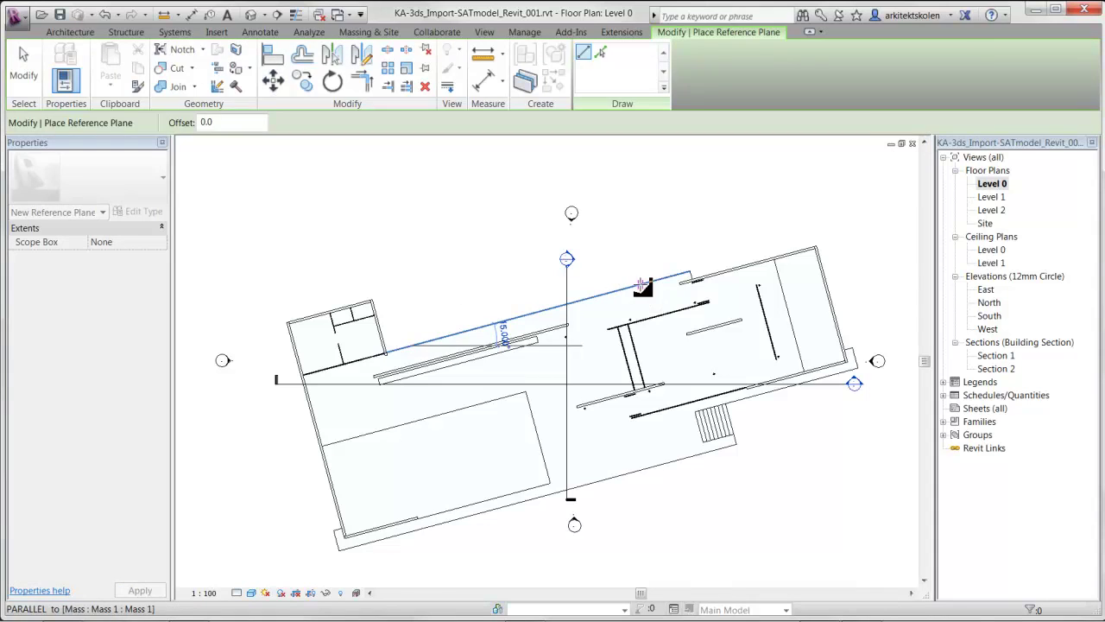
pyautogui.press('Escape')
pyautogui.press('Escape')
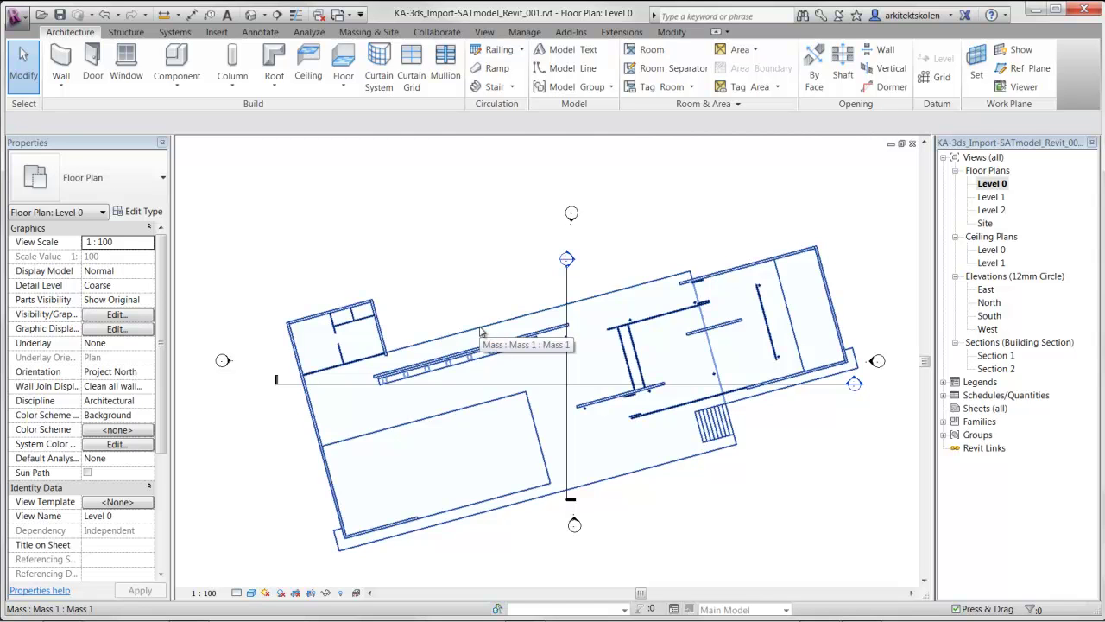
# - Select the reference plane and move it up just above the building
pyautogui.press('Tab')
pyautogui.press('Tab')
pyautogui.press('Tab')
pyautogui.press('Tab')
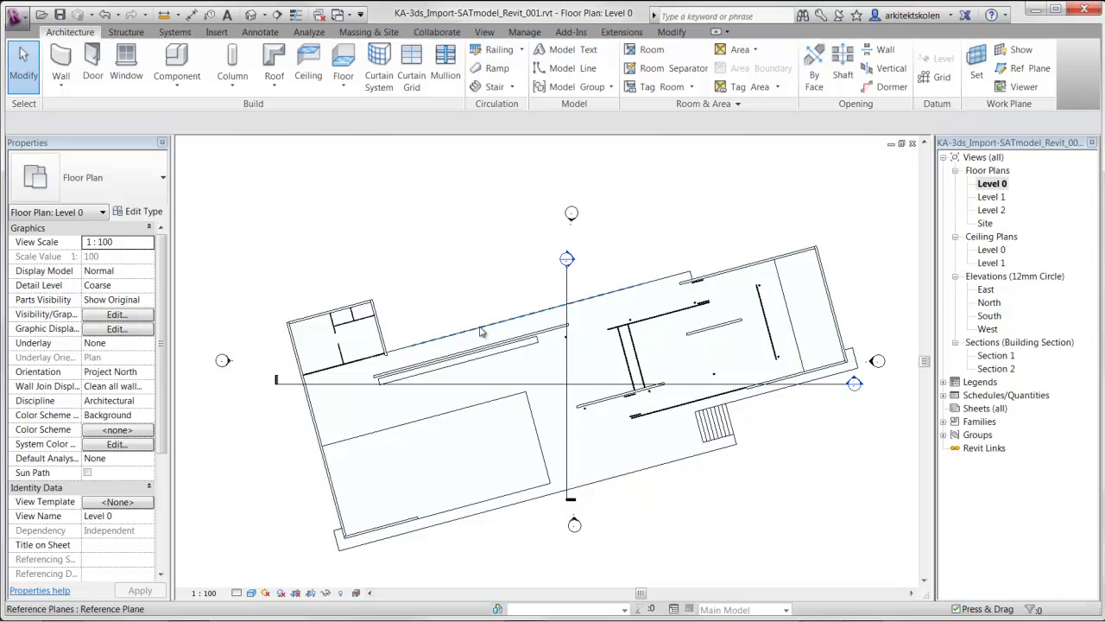
pyautogui.press('Tab')
pyautogui.click(481, 332)
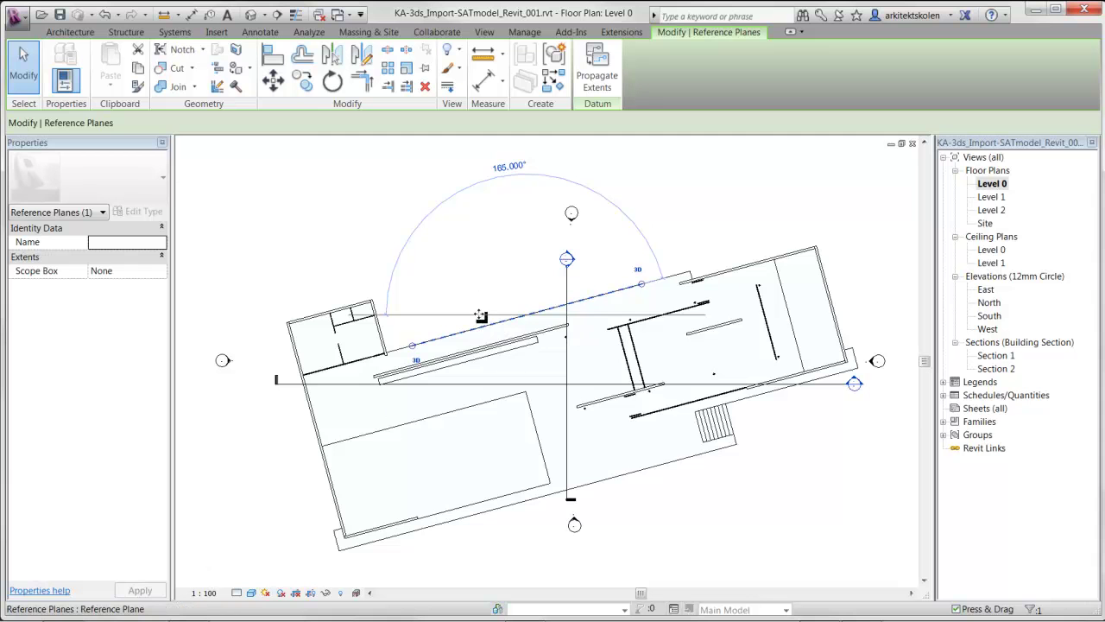
pyautogui.moveTo(481, 330); pyautogui.dragTo(471, 269)
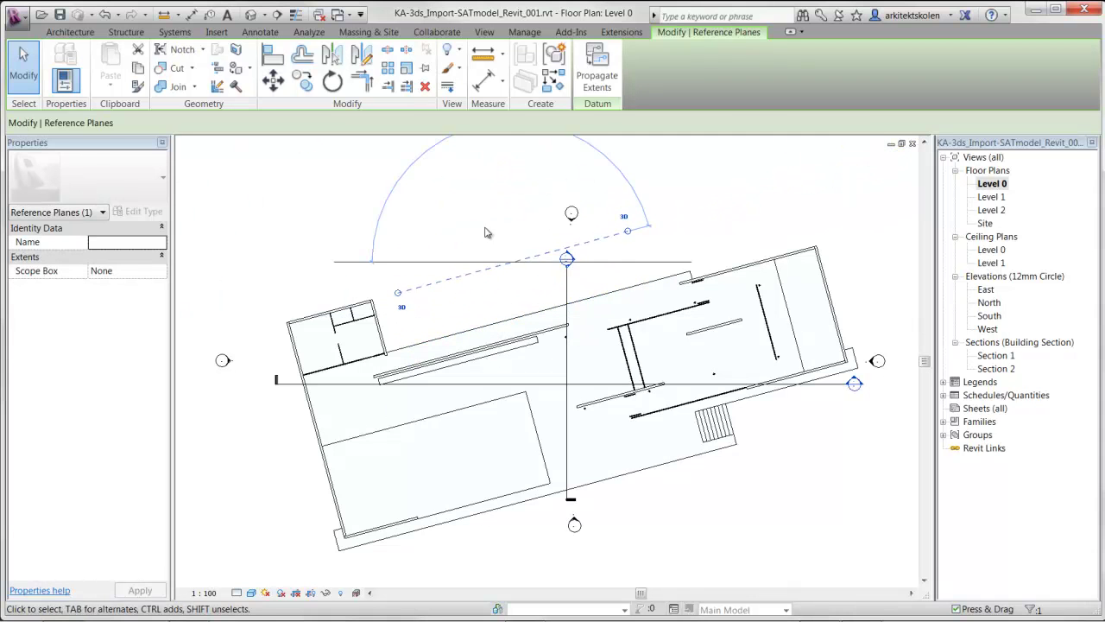
pyautogui.click(493, 234)
# - Place angled Section 3 along the reference plane, parallel to the pavilion's long side
pyautogui.click(485, 32)
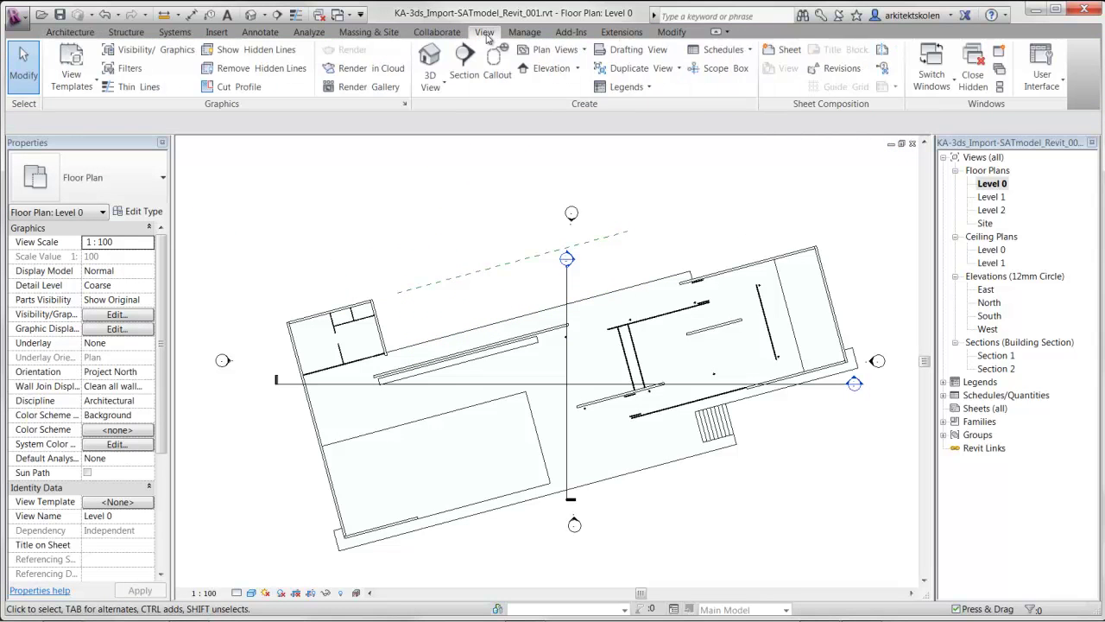
pyautogui.click(399, 76)
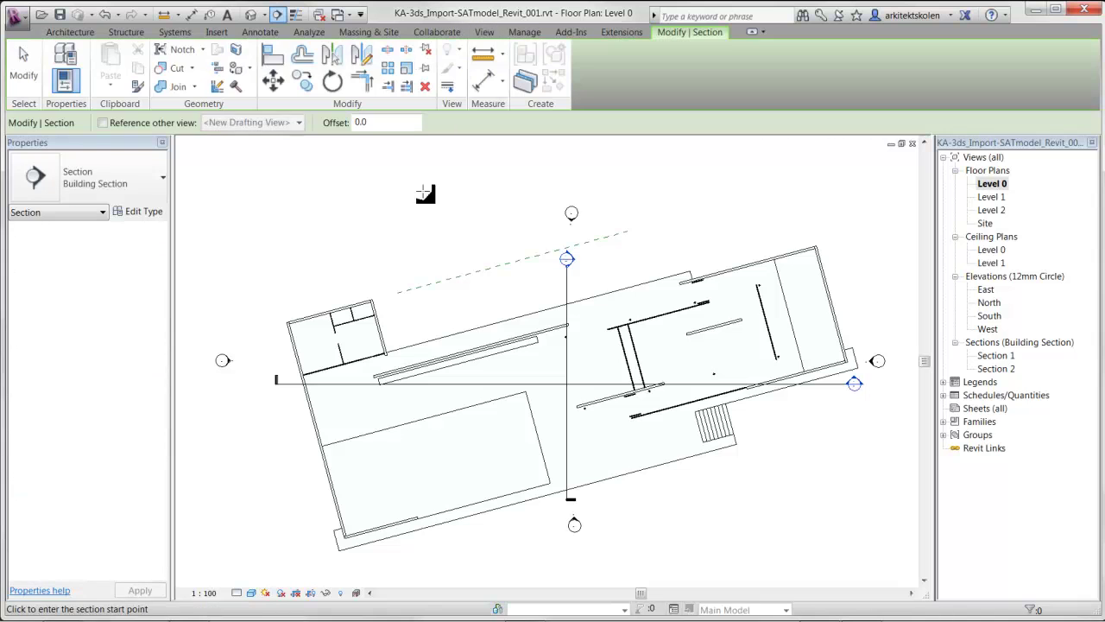
pyautogui.click(404, 289)
pyautogui.click(616, 232)
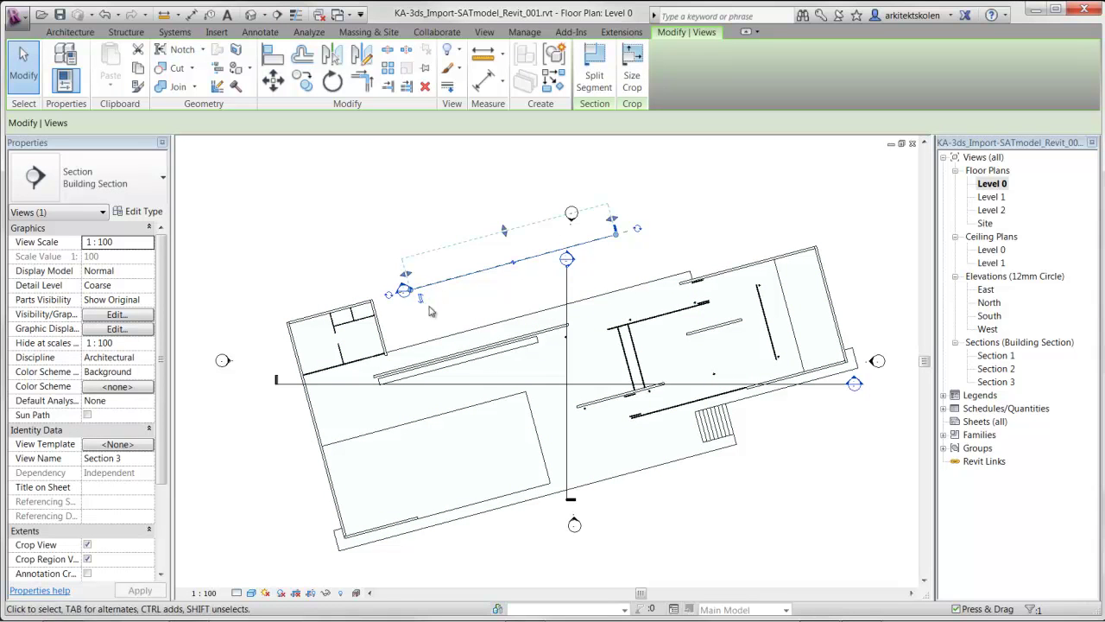
pyautogui.moveTo(471, 271); pyautogui.dragTo(423, 246)
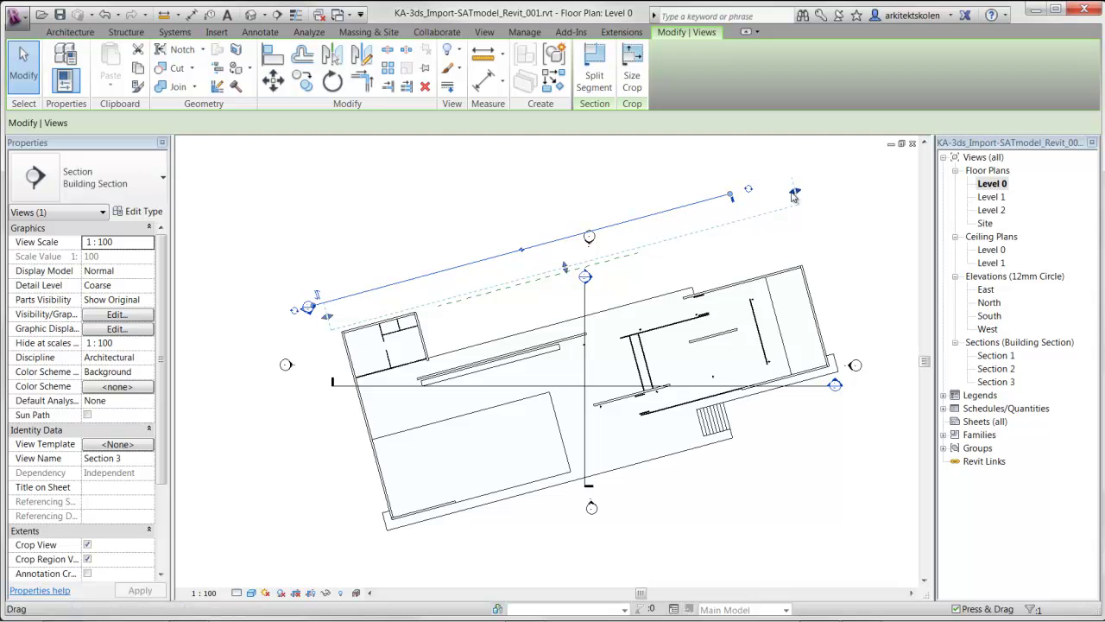
# - Move Section 3 down across the building and stretch its extent further right
pyautogui.click(723, 213)
pyautogui.moveTo(637, 221); pyautogui.dragTo(639, 489)
pyautogui.moveTo(832, 362); pyautogui.dragTo(878, 346)
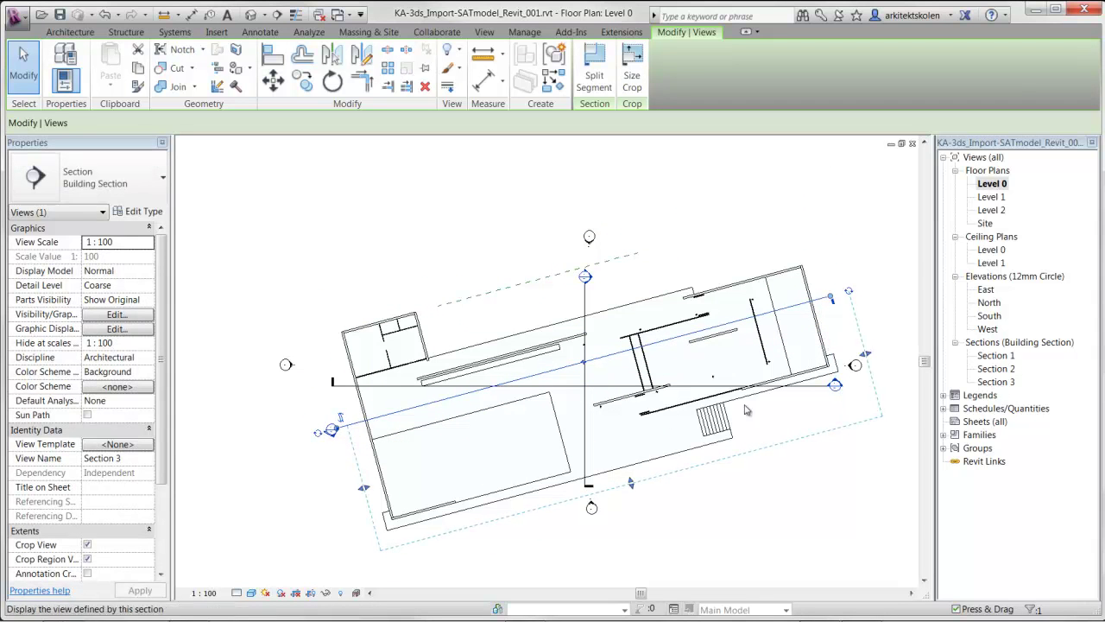
# - Open Section 3, turn on the Mass category via VG, and switch off Crop View
pyautogui.doubleClick(706, 329)
pyautogui.press('v')
pyautogui.press('g')
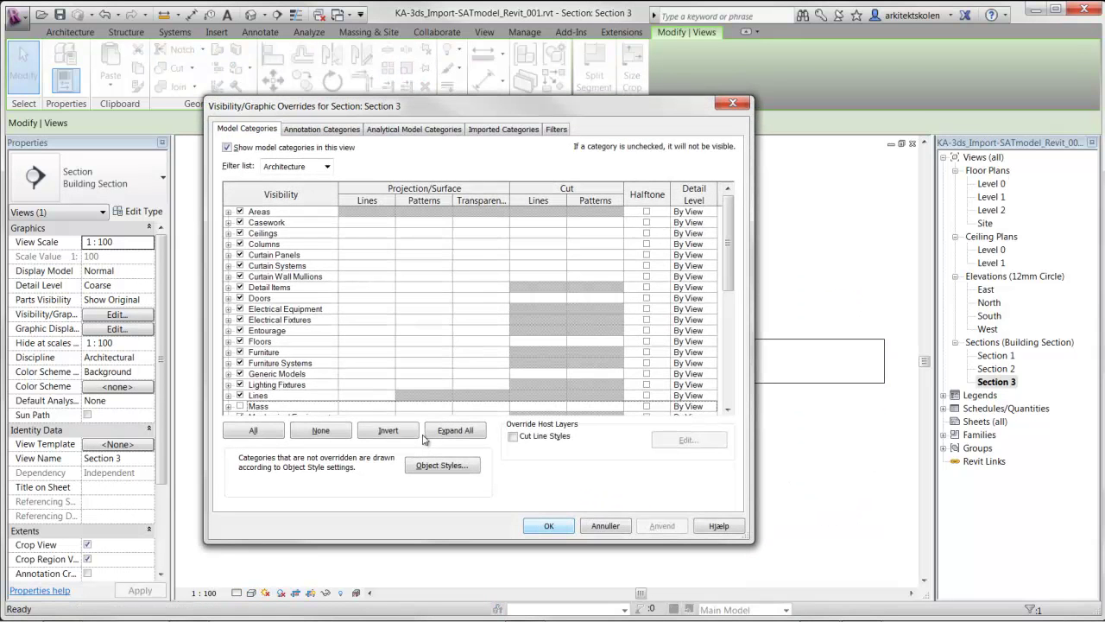
pyautogui.click(241, 407)
pyautogui.click(535, 527)
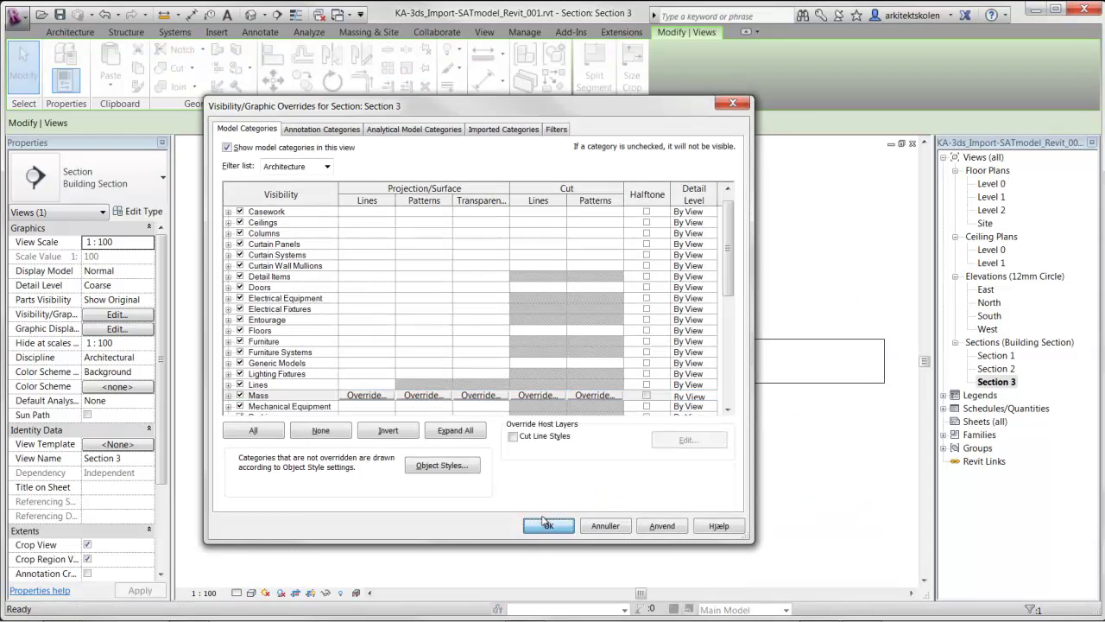
pyautogui.click(87, 545)
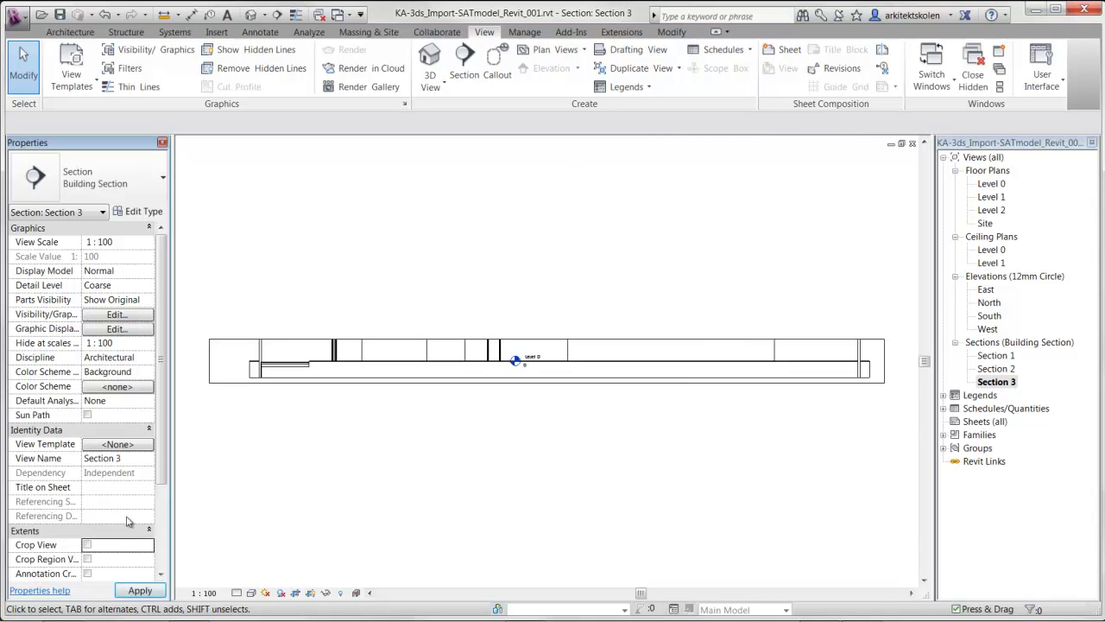
pyautogui.click(140, 591)
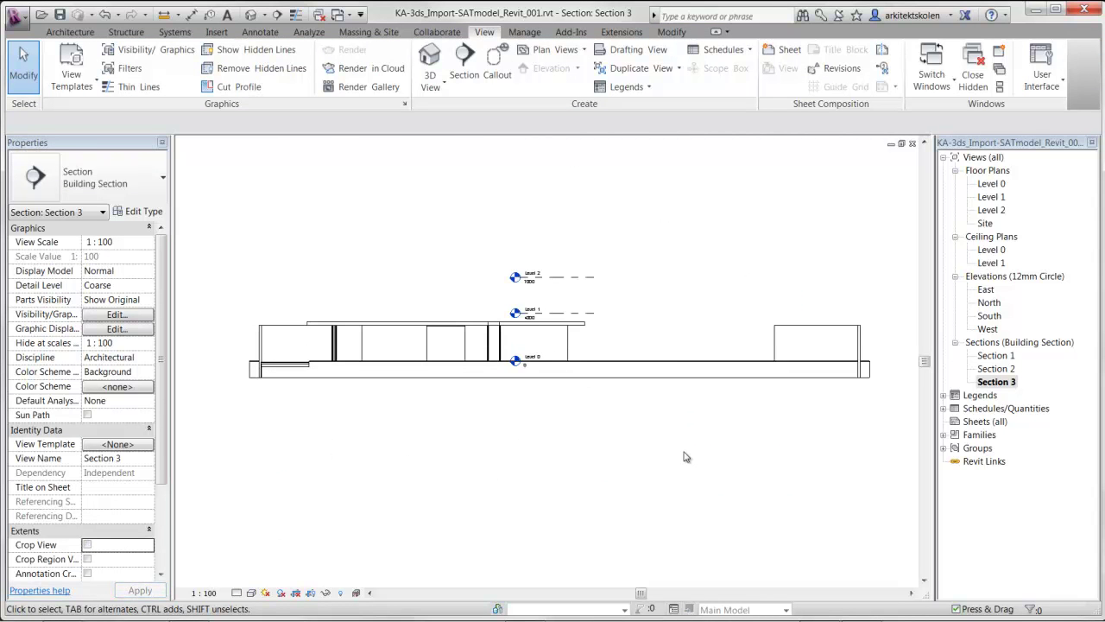